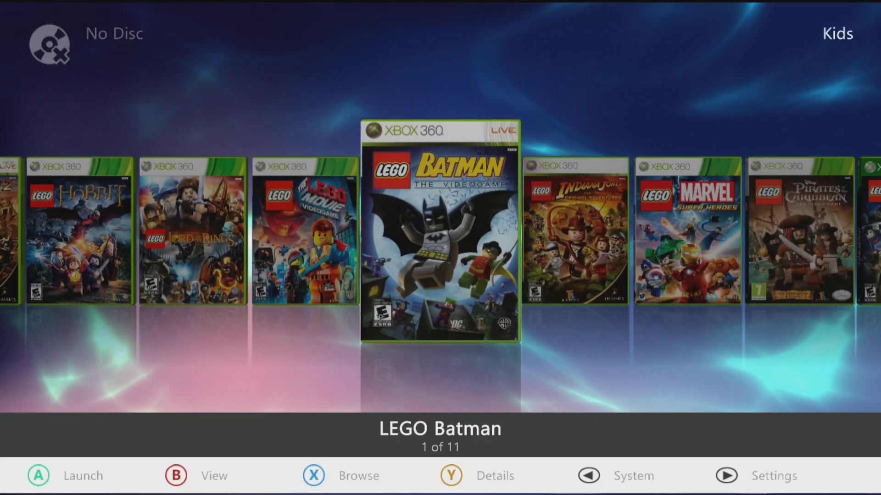
Enter the profile's parental passcode to sign in and reach the Kids game filter.
{"action": "type", "text": "0000"}
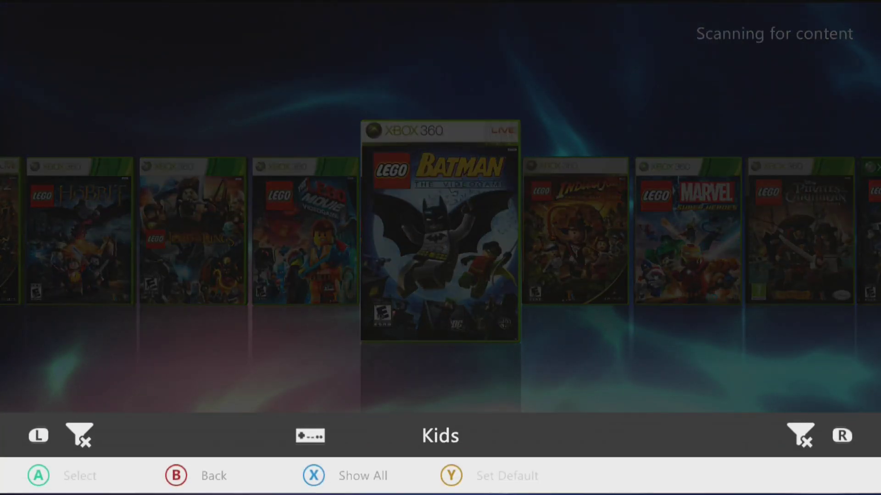
{"action": "type", "text": "x"}
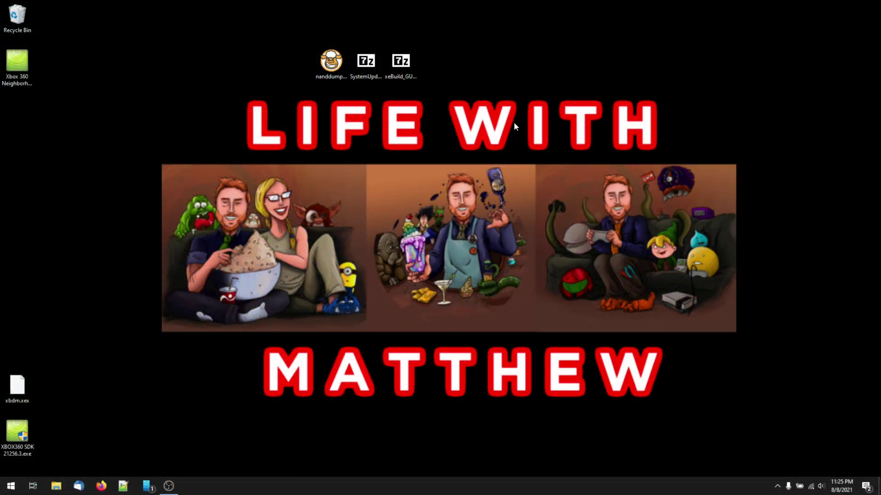
Check the full names of the xeBuild zip, SystemUpdate zip and nanddump1.bin on the desktop.
{"action": "left_click", "coordinate": [408, 60]}
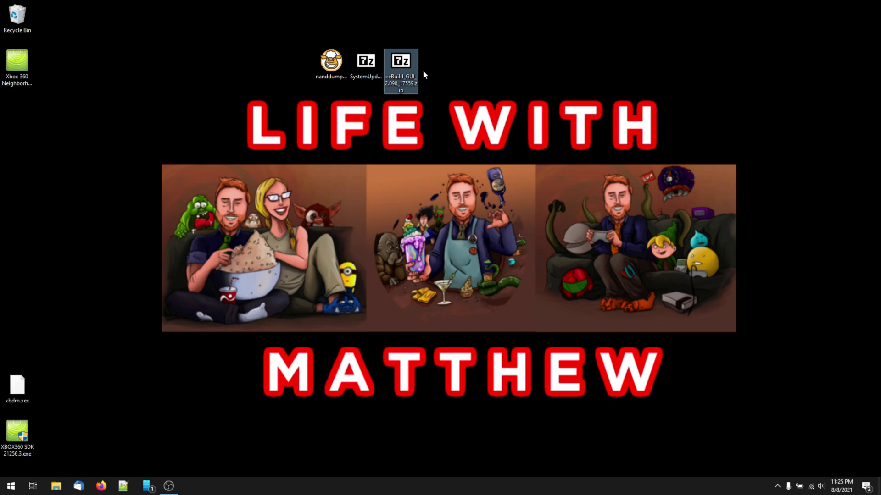
{"action": "left_click", "coordinate": [354, 66]}
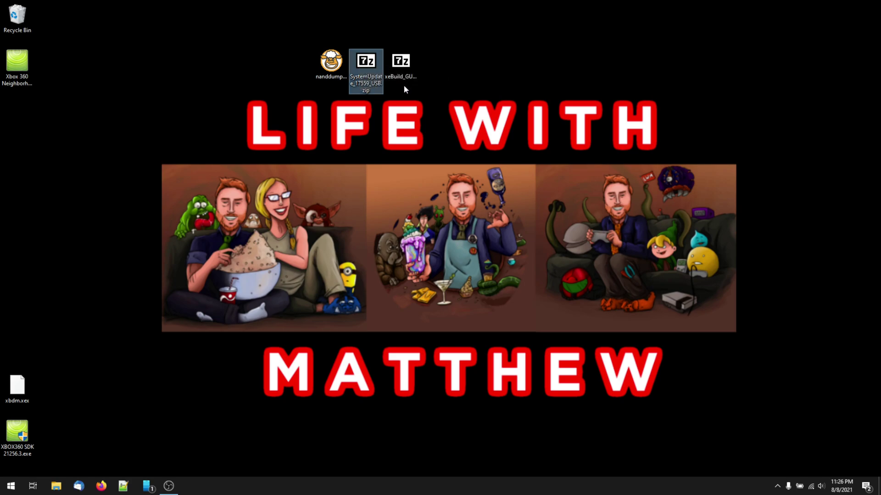
{"action": "left_click", "coordinate": [330, 72]}
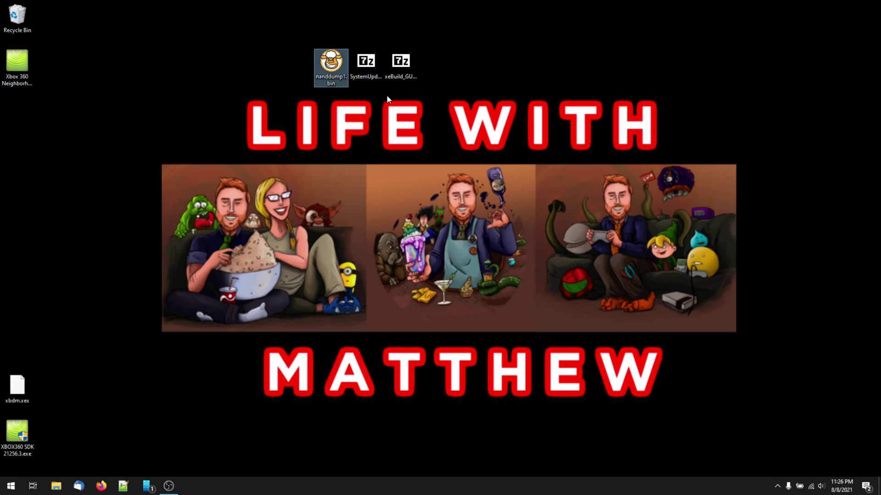
{"action": "left_click", "coordinate": [416, 93]}
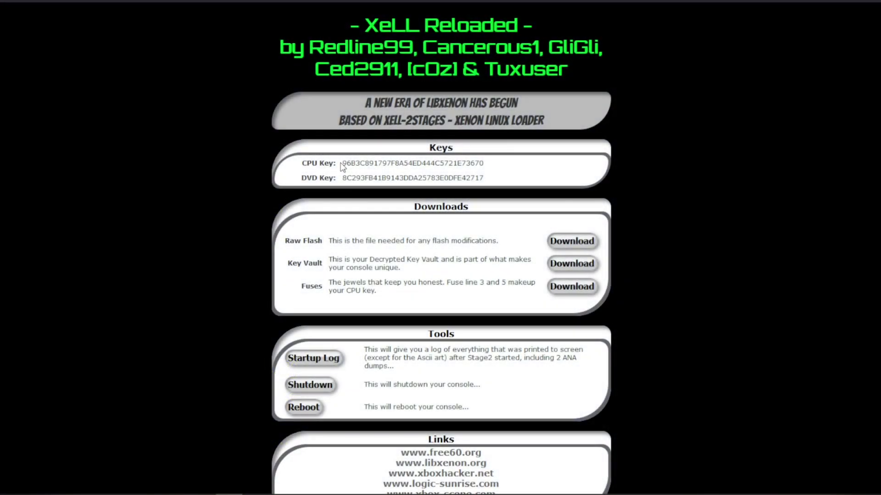
{"action": "left_click_drag", "start_coordinate": [341, 163], "coordinate": [485, 166]}
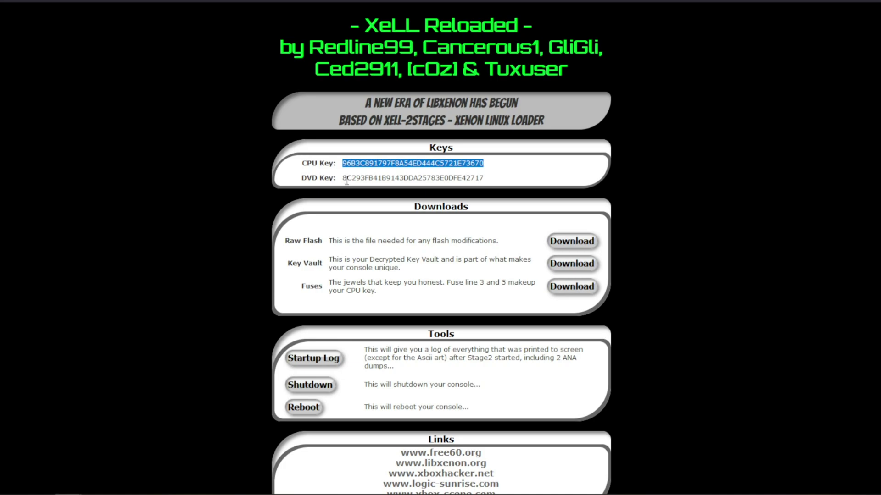
{"action": "left_click_drag", "start_coordinate": [346, 179], "coordinate": [487, 182]}
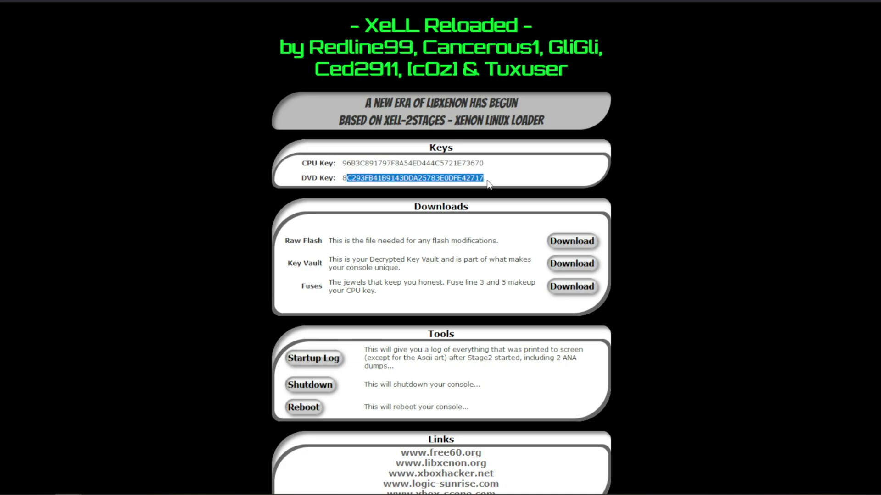
{"action": "double_click", "coordinate": [307, 284]}
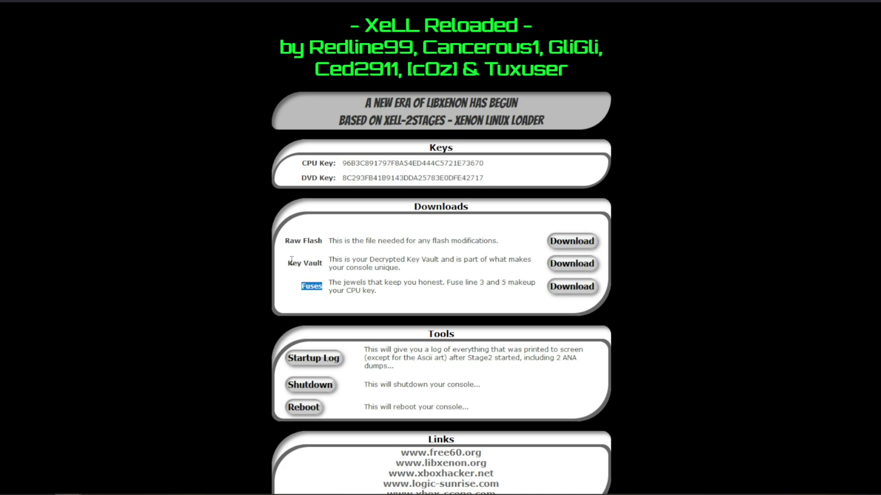
{"action": "left_click_drag", "start_coordinate": [291, 259], "coordinate": [323, 264]}
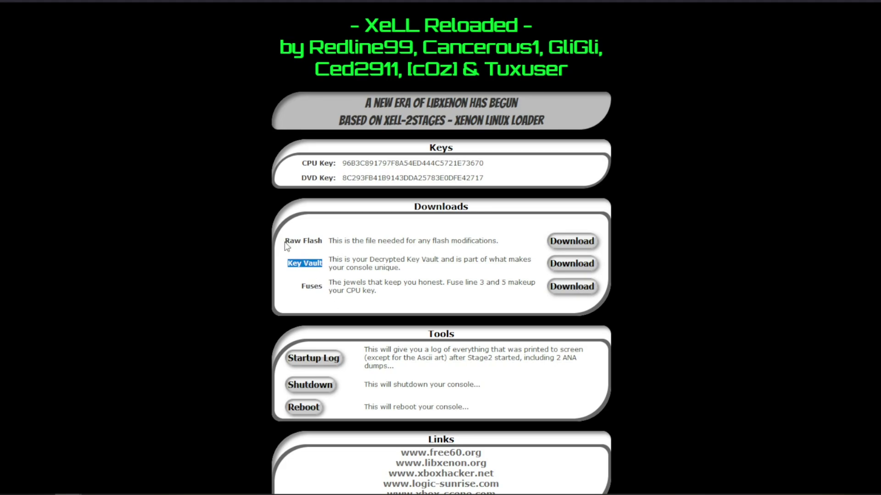
{"action": "left_click_drag", "start_coordinate": [285, 242], "coordinate": [324, 244]}
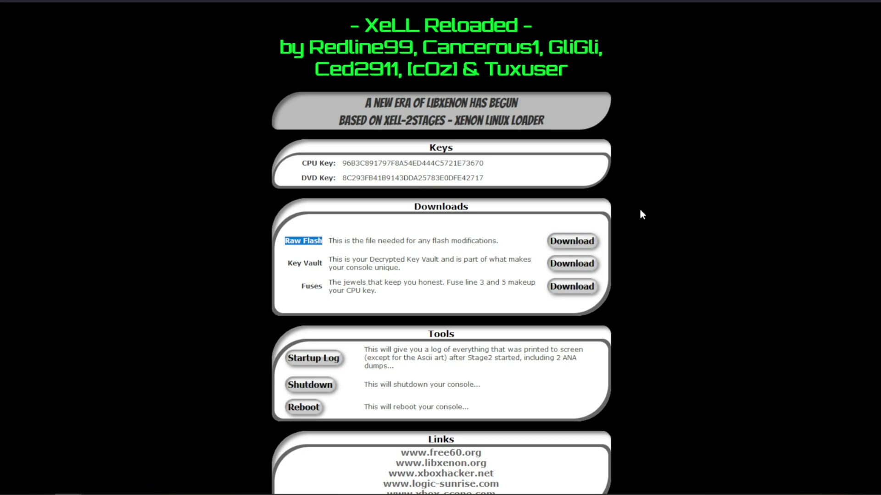
{"action": "left_click", "coordinate": [576, 242]}
{"action": "left_click", "coordinate": [573, 346]}
{"action": "left_click", "coordinate": [709, 378]}
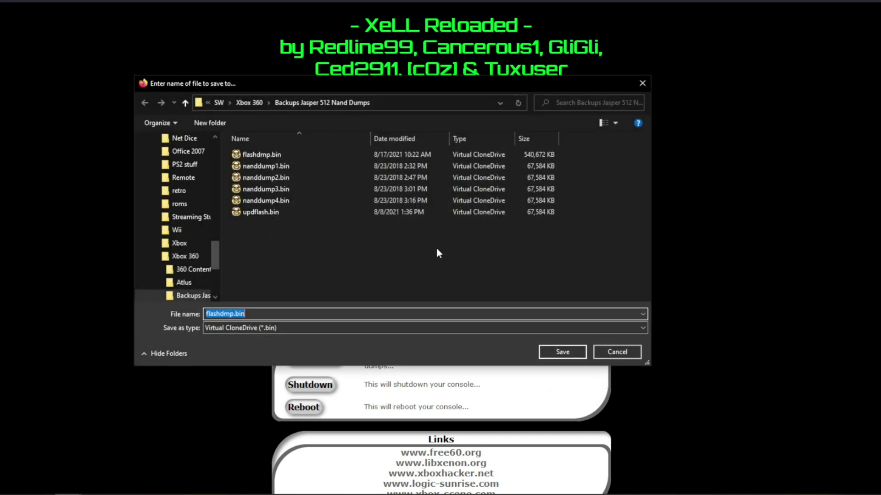
{"action": "left_click", "coordinate": [570, 356]}
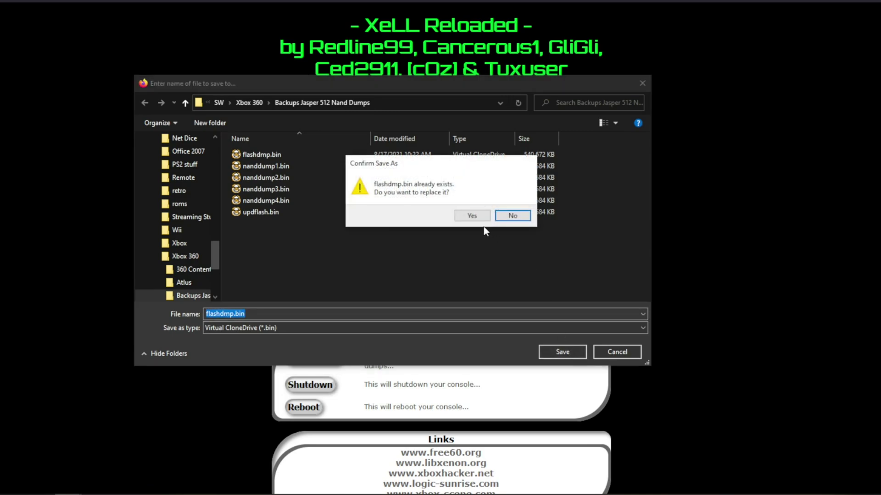
{"action": "left_click", "coordinate": [513, 216]}
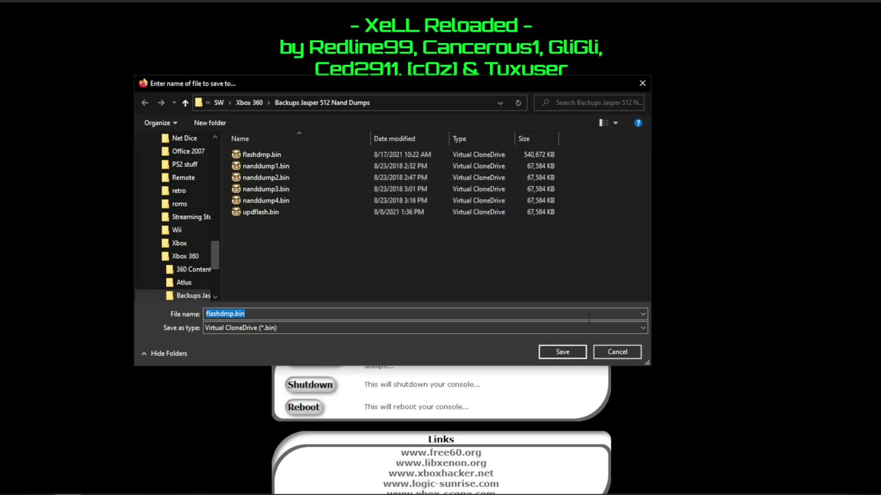
{"action": "left_click", "coordinate": [618, 350]}
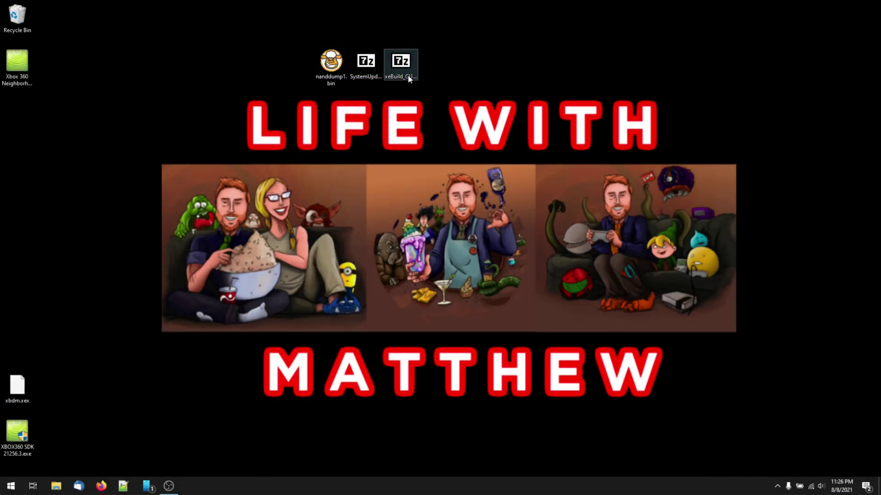
Extract the xeBuild zip with 7-Zip to xeBuild_GUI_2.098_17559 and select xeBuild GUI 2.0.exe inside.
{"action": "right_click", "coordinate": [408, 79]}
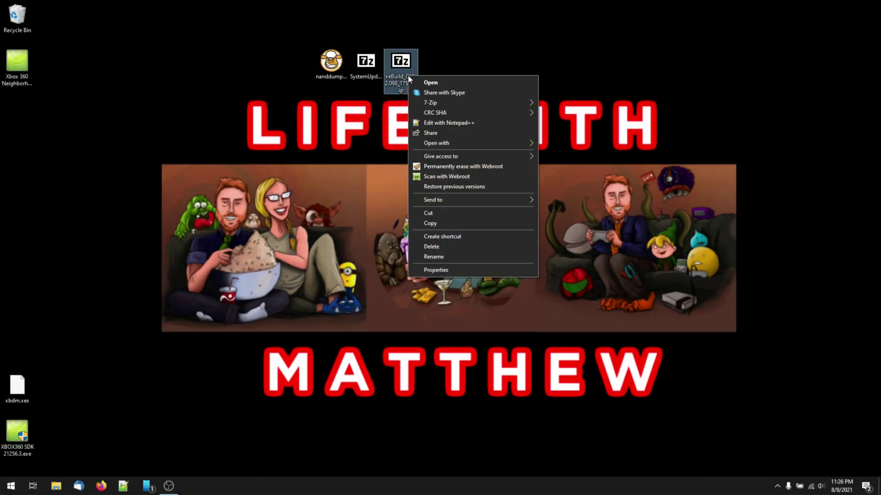
{"action": "mouse_move", "coordinate": [438, 100]}
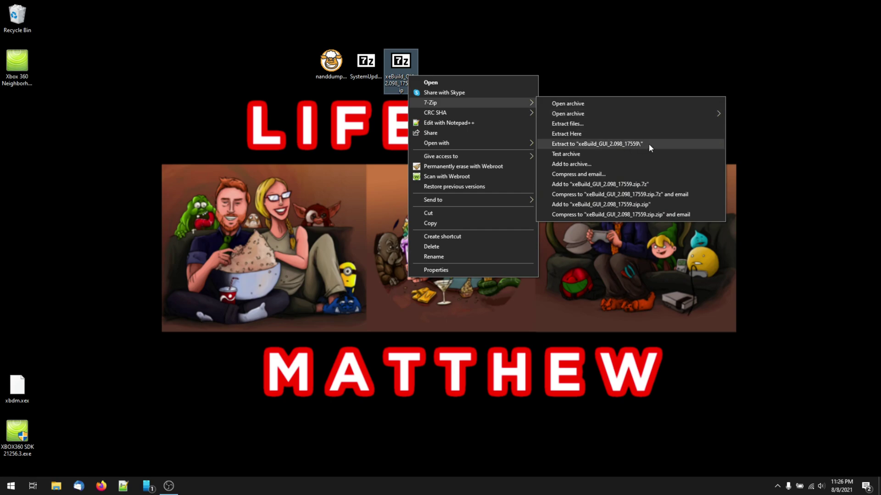
{"action": "left_click", "coordinate": [596, 144]}
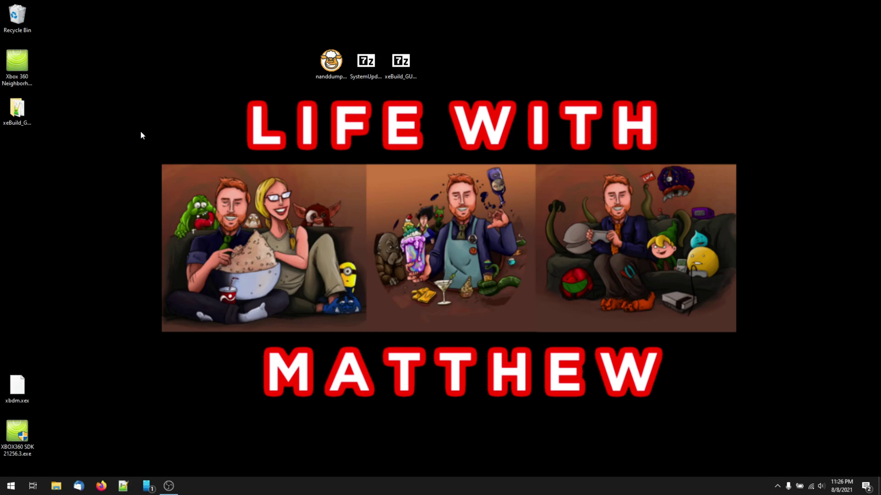
{"action": "left_click_drag", "start_coordinate": [474, 81], "coordinate": [535, 73]}
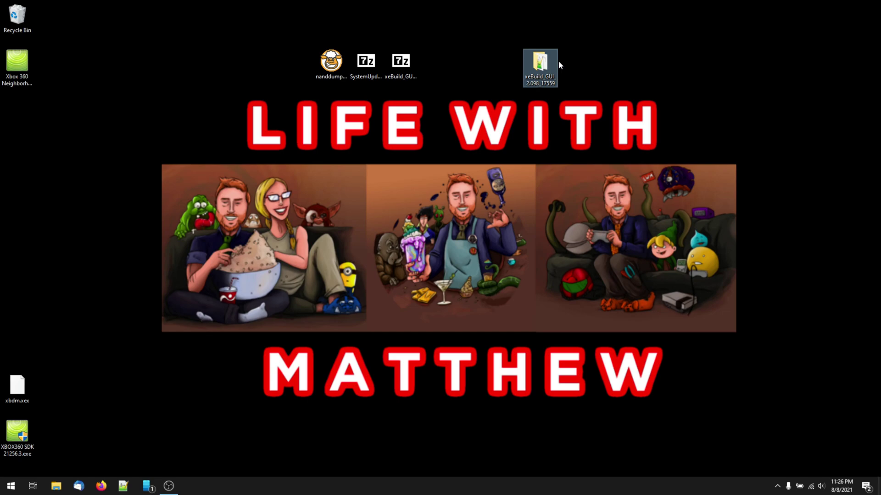
{"action": "double_click", "coordinate": [550, 64]}
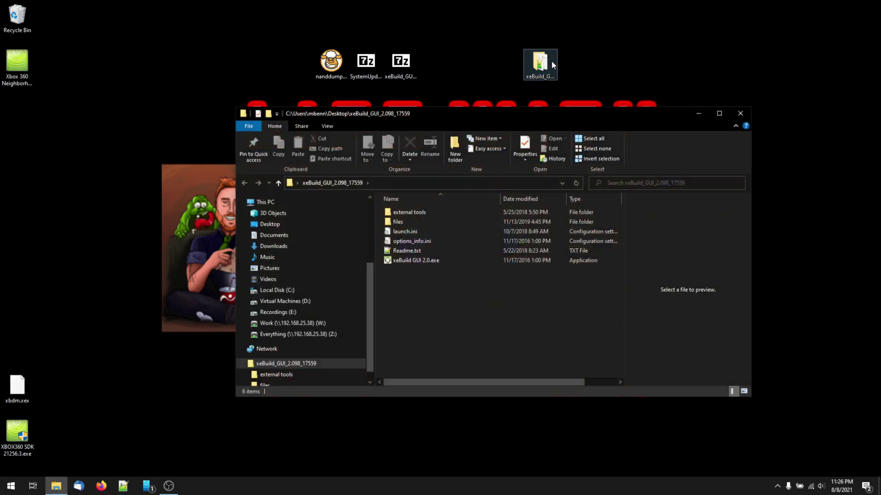
{"action": "left_click", "coordinate": [428, 262]}
Launch xeBuild GUI 2.0 and load Desktop's nanddump1.bin as the source NAND dump.
{"action": "double_click", "coordinate": [429, 261]}
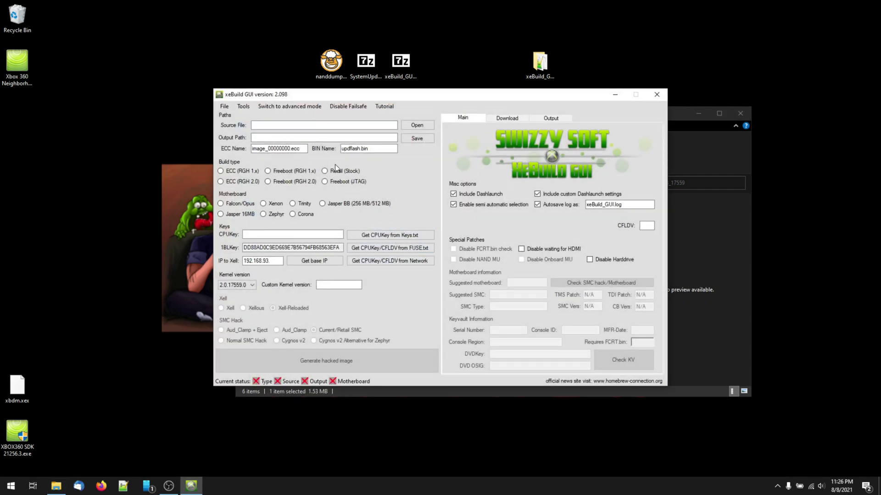
{"action": "left_click", "coordinate": [417, 125]}
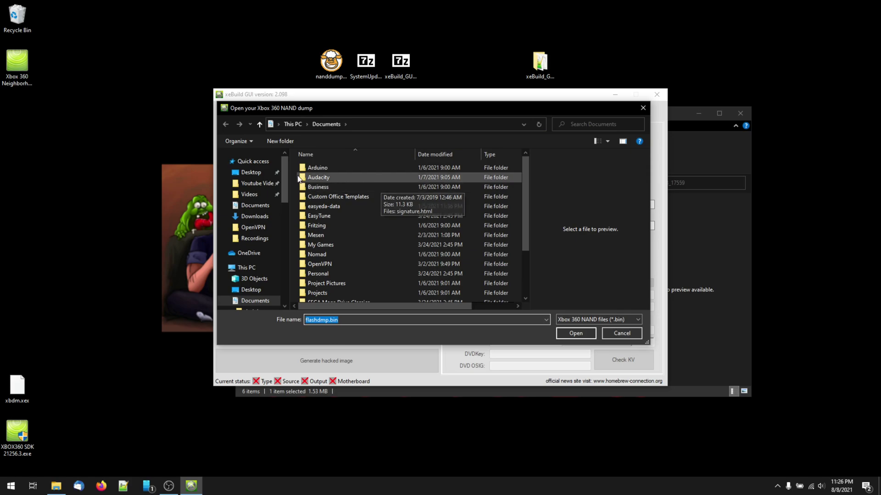
{"action": "left_click", "coordinate": [242, 177]}
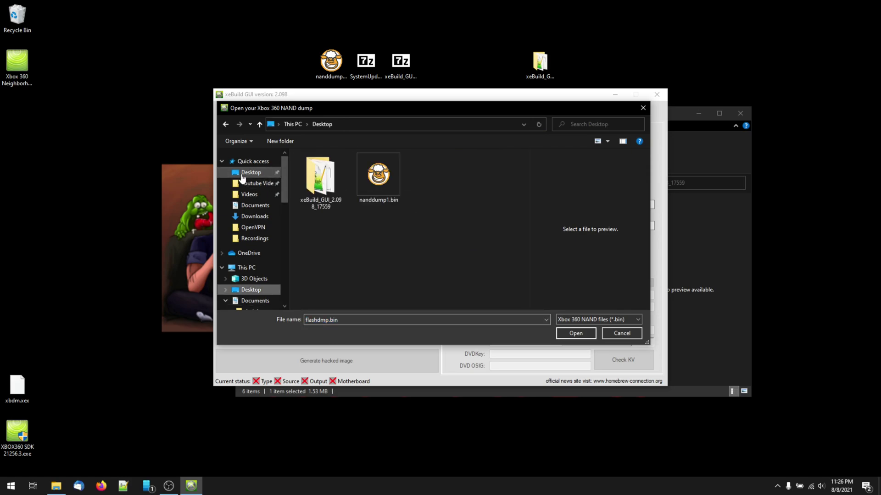
{"action": "double_click", "coordinate": [373, 172]}
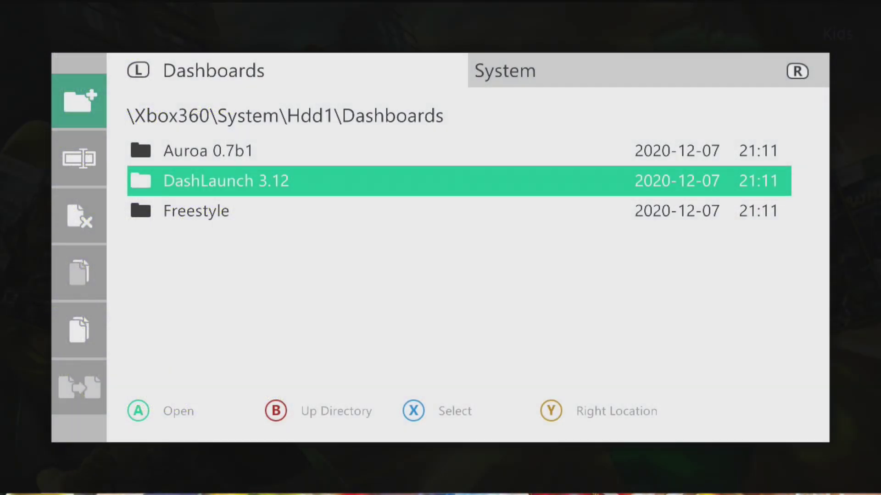
{"action": "key", "text": "Return"}
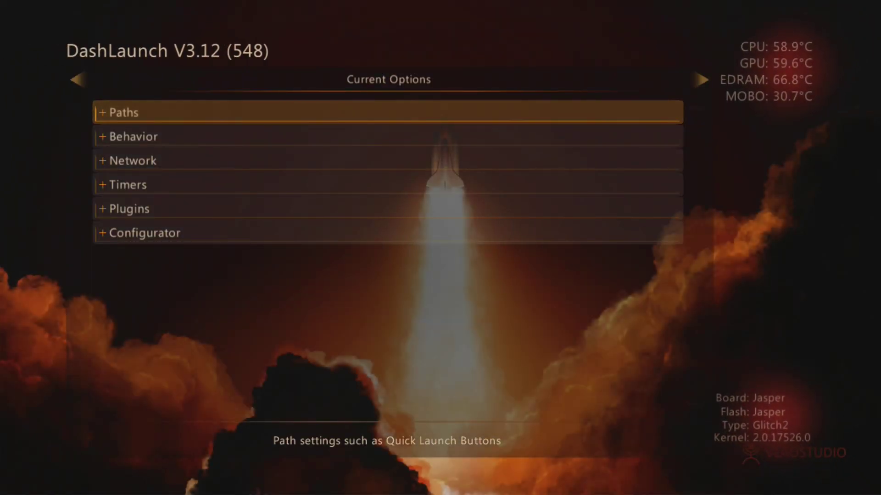
{"action": "key", "text": "Right"}
{"action": "key", "text": "Right"}
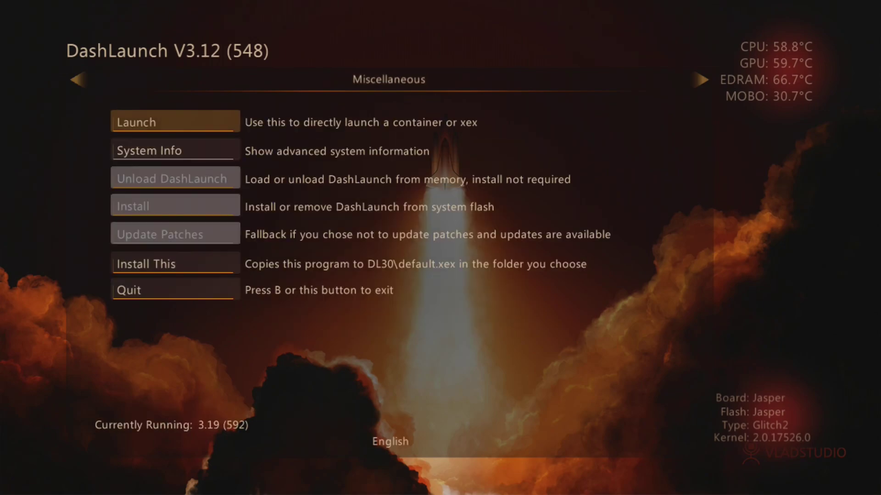
{"action": "key", "text": "Down"}
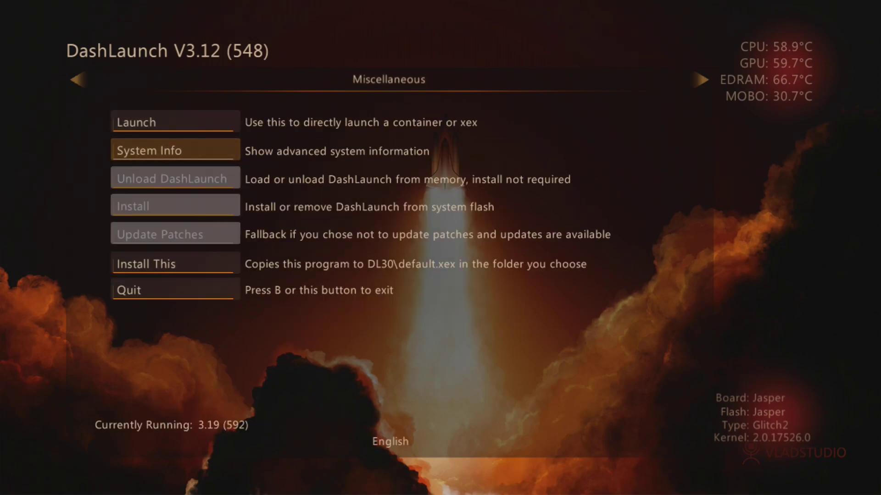
{"action": "key", "text": "Return"}
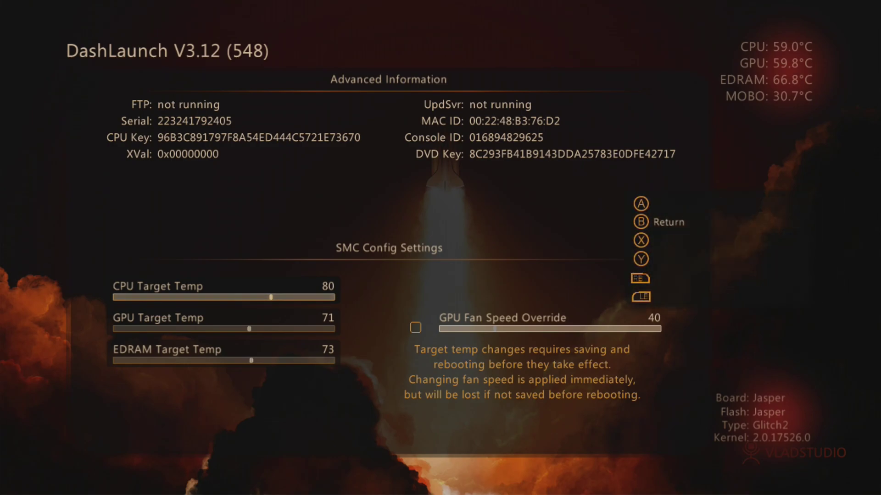
{"action": "key", "text": "Escape"}
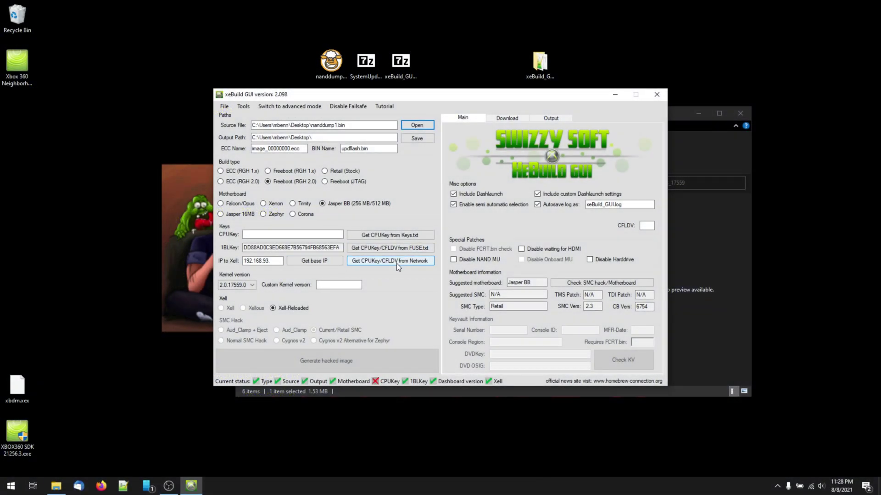
Correct the XeLL IP to 192.168.25.55 and fetch the CPU key and CFLDV over the network.
{"action": "left_click", "coordinate": [397, 263]}
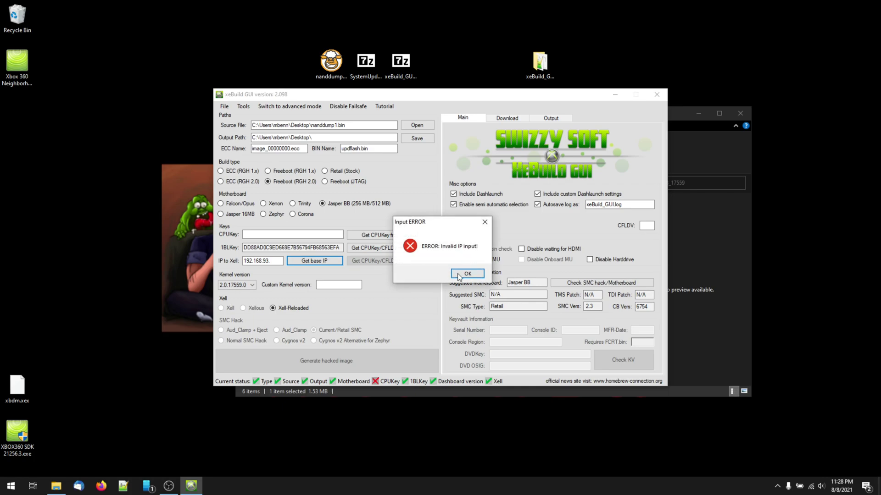
{"action": "left_click", "coordinate": [458, 274]}
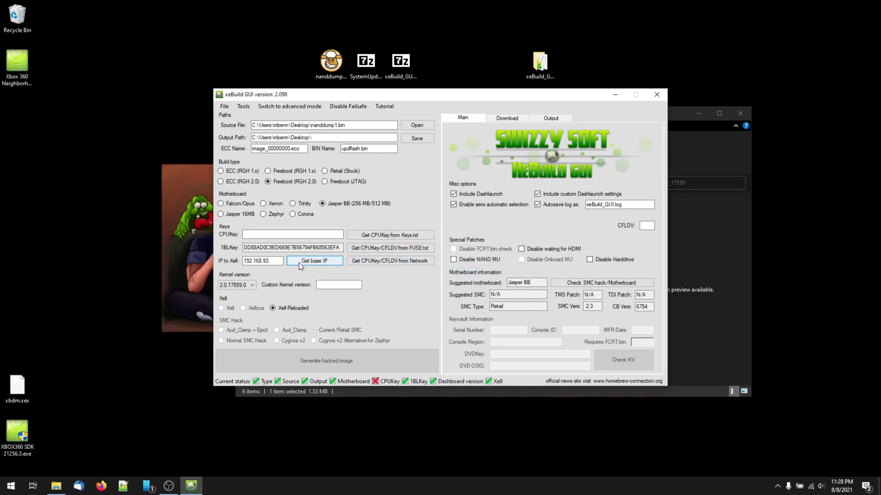
{"action": "left_click", "coordinate": [274, 262]}
{"action": "key", "text": "BackSpace"}
{"action": "key", "text": "BackSpace"}
{"action": "type", "text": "25.55"}
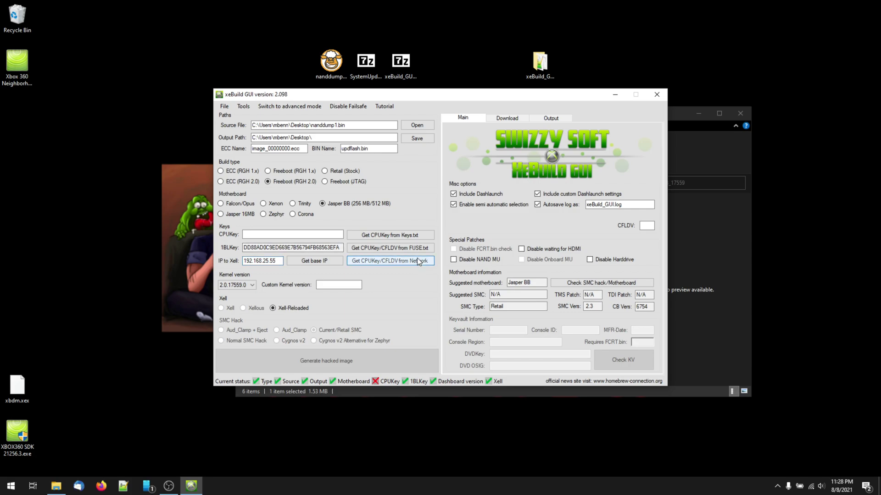
{"action": "left_click", "coordinate": [418, 260]}
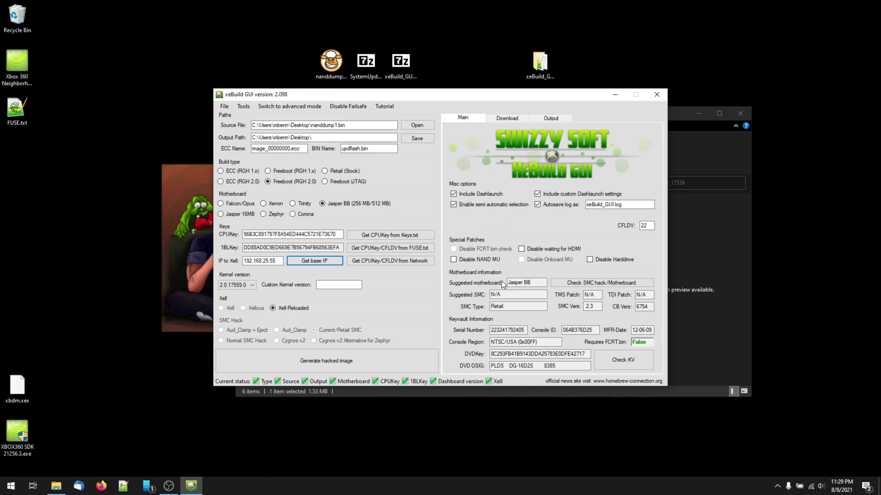
Check the keyvault, then generate the hacked updflash.bin image for kernel 2.0.17559.0.
{"action": "left_click", "coordinate": [629, 364]}
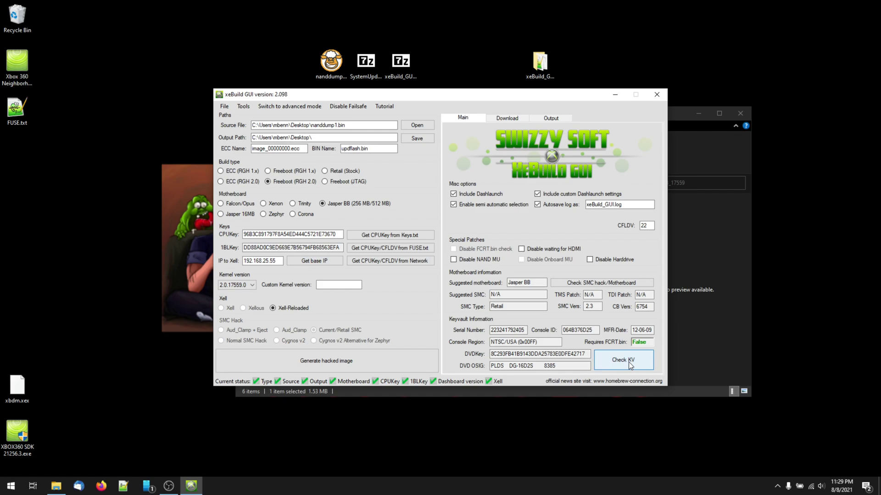
{"action": "left_click", "coordinate": [378, 365]}
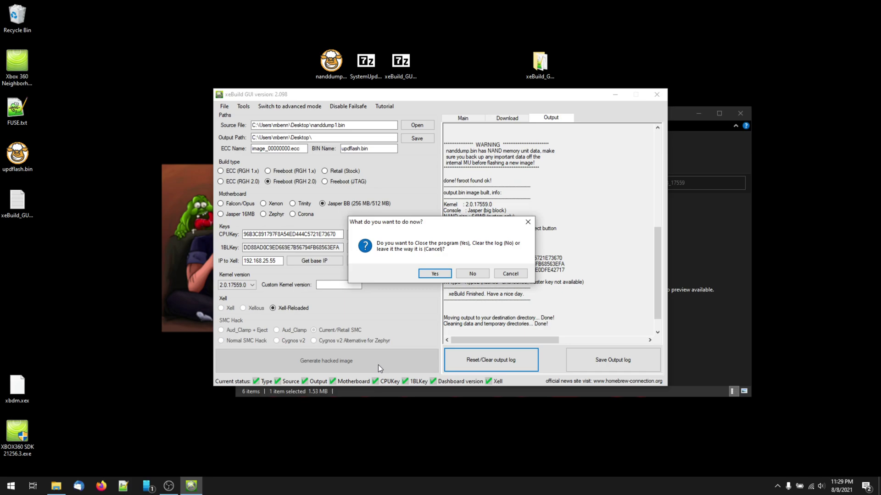
Close xeBuild GUI, move updflash.bin beside the top desktop files, and launch Xbox 360 Neighborhood.
{"action": "left_click", "coordinate": [429, 277]}
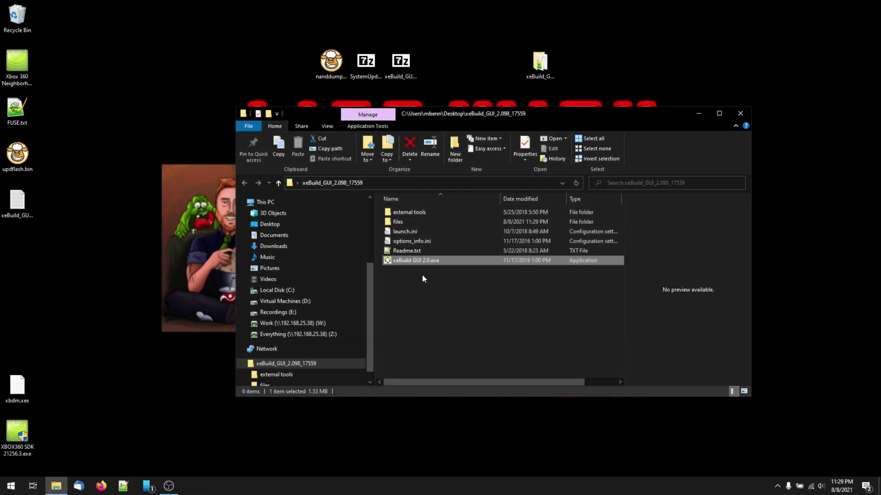
{"action": "left_click_drag", "start_coordinate": [17, 156], "coordinate": [284, 69]}
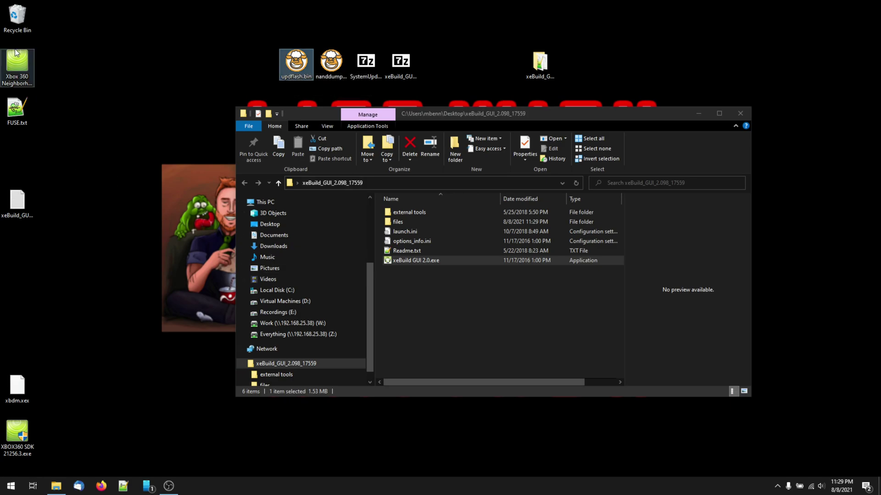
{"action": "left_click", "coordinate": [18, 66]}
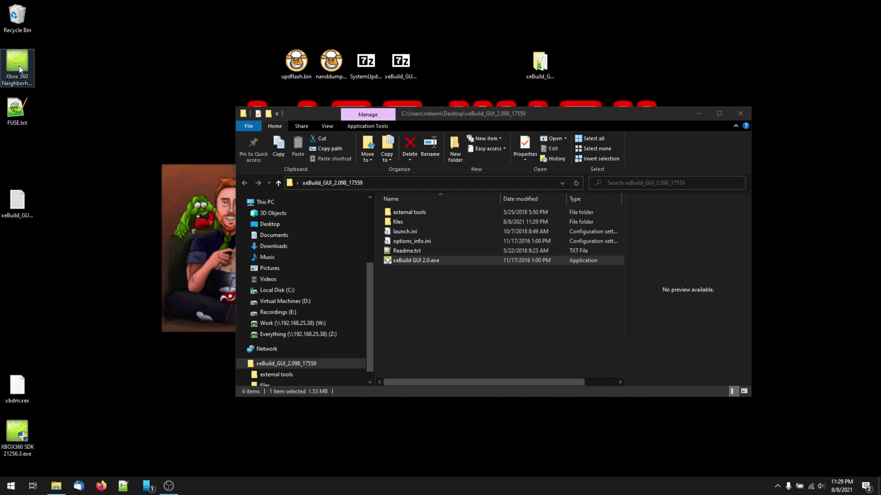
{"action": "double_click", "coordinate": [20, 69]}
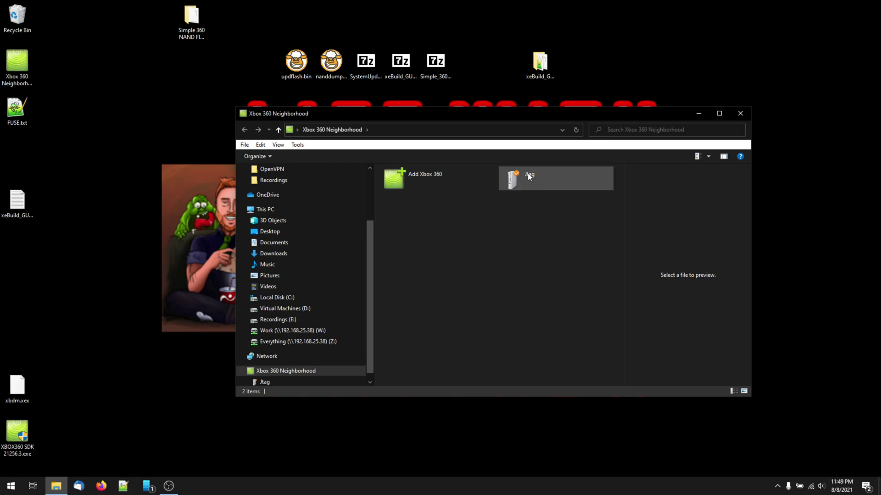
Navigate Jtag > Hdd1 > Homebrew Apps to the console's Simple 360 NAND Flasher folder; select updflash.bin.
{"action": "double_click", "coordinate": [527, 174]}
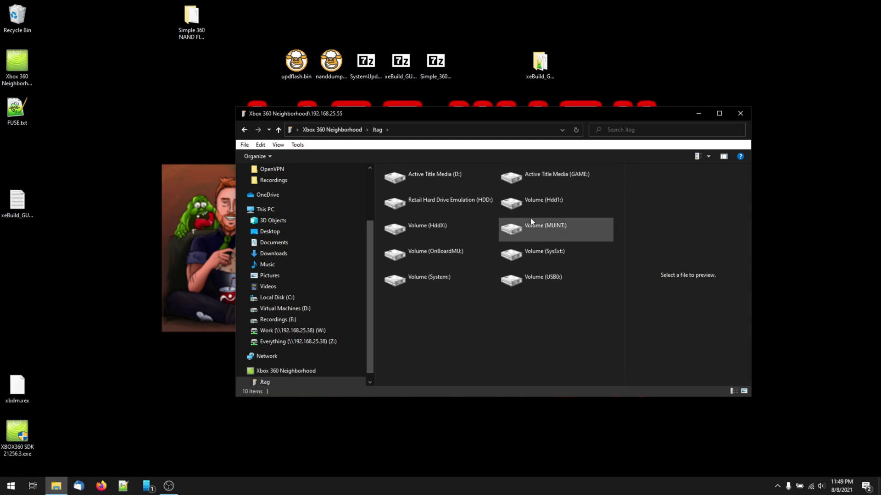
{"action": "double_click", "coordinate": [516, 211]}
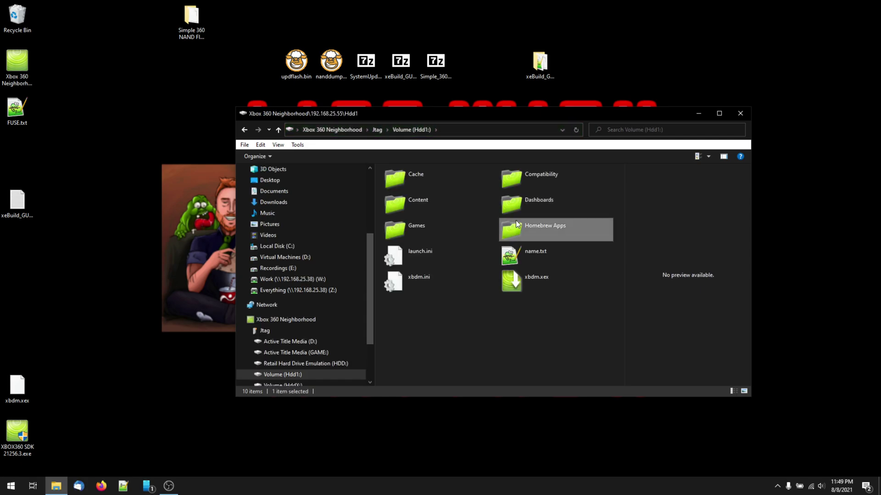
{"action": "double_click", "coordinate": [515, 220]}
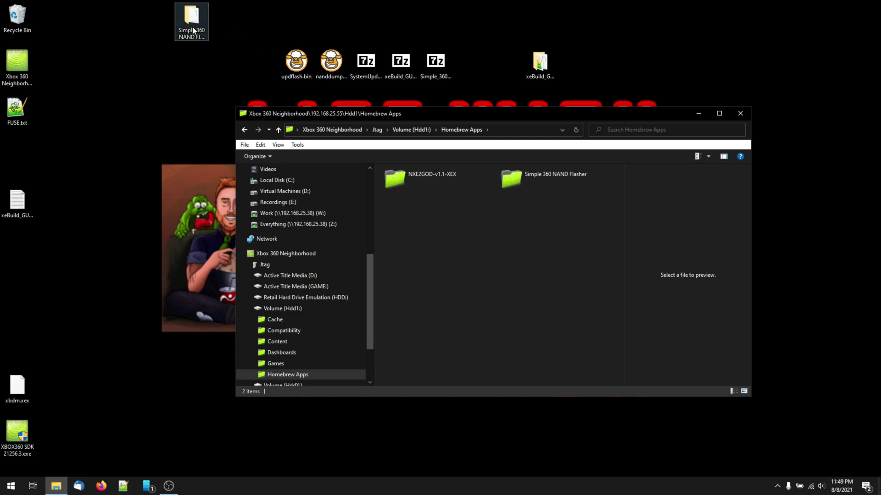
{"action": "left_click_drag", "start_coordinate": [193, 30], "coordinate": [174, 79]}
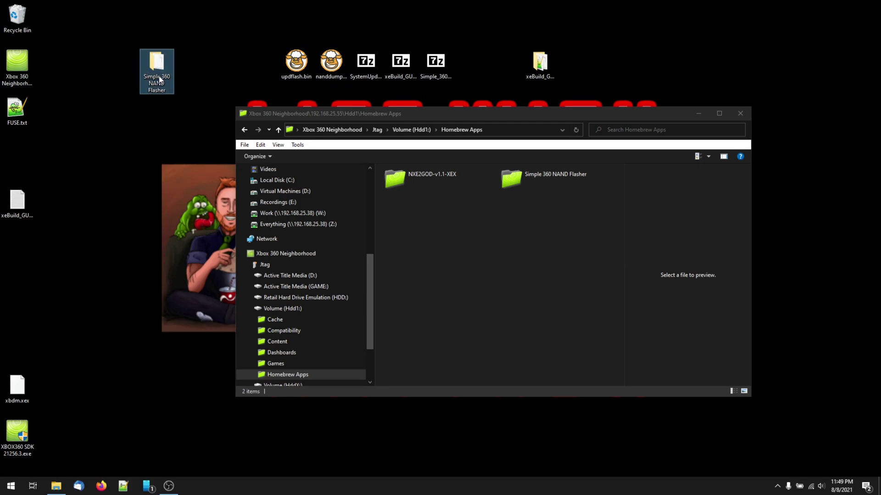
{"action": "left_click_drag", "start_coordinate": [159, 68], "coordinate": [202, 66]}
{"action": "left_click", "coordinate": [548, 178]}
{"action": "double_click", "coordinate": [549, 177]}
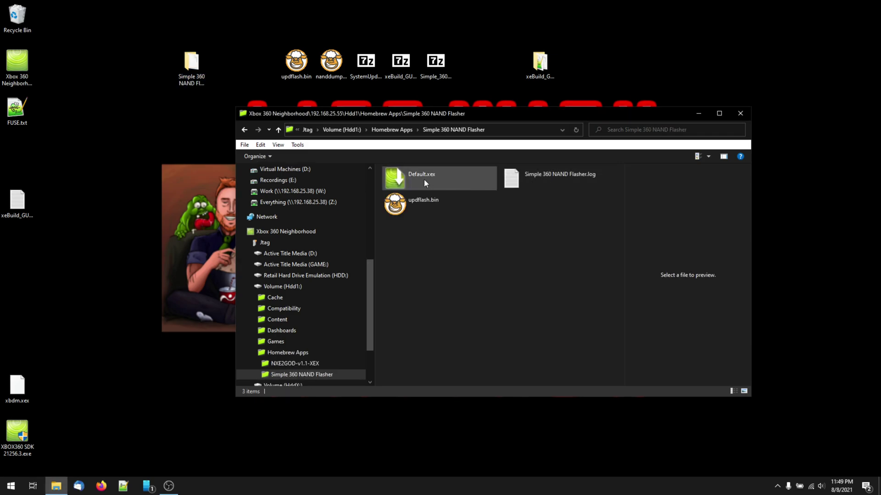
{"action": "left_click", "coordinate": [295, 67]}
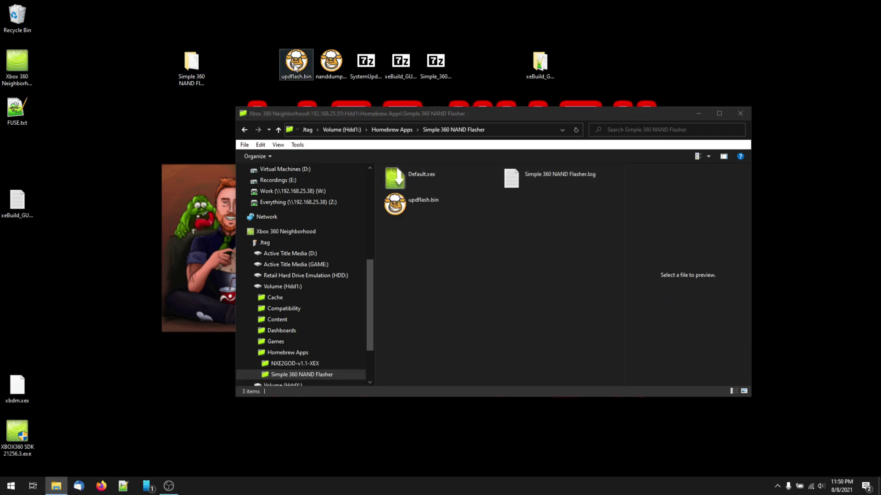
Copy the desktop updflash.bin into the console's Simple 360 NAND Flasher folder, overwriting the old one.
{"action": "left_click_drag", "start_coordinate": [294, 67], "coordinate": [397, 195]}
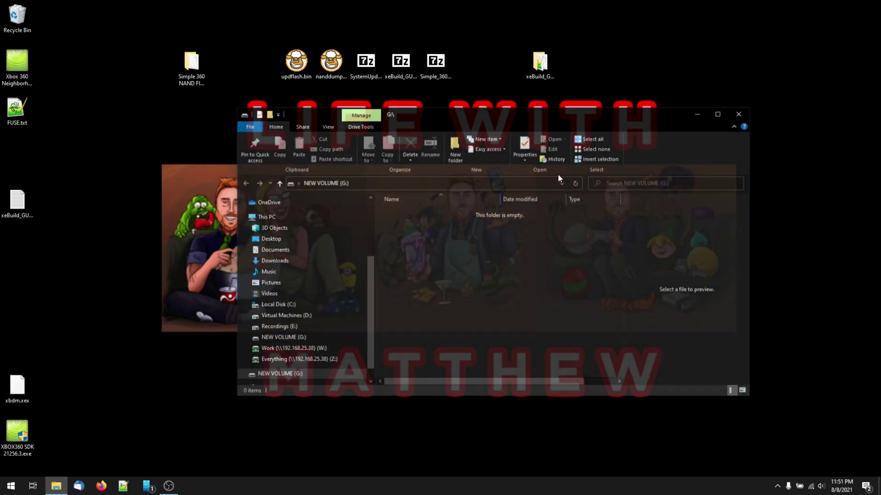
Copy $SystemUpdate from the 17559 update archive to G: and confirm its name as $SystemUpdate.
{"action": "double_click", "coordinate": [366, 63]}
{"action": "left_click_drag", "start_coordinate": [120, 386], "coordinate": [443, 272]}
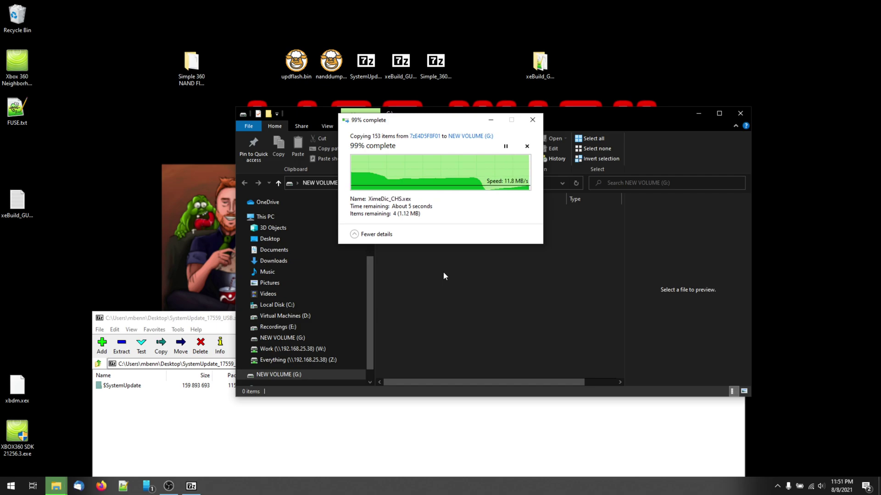
{"action": "left_click", "coordinate": [396, 211]}
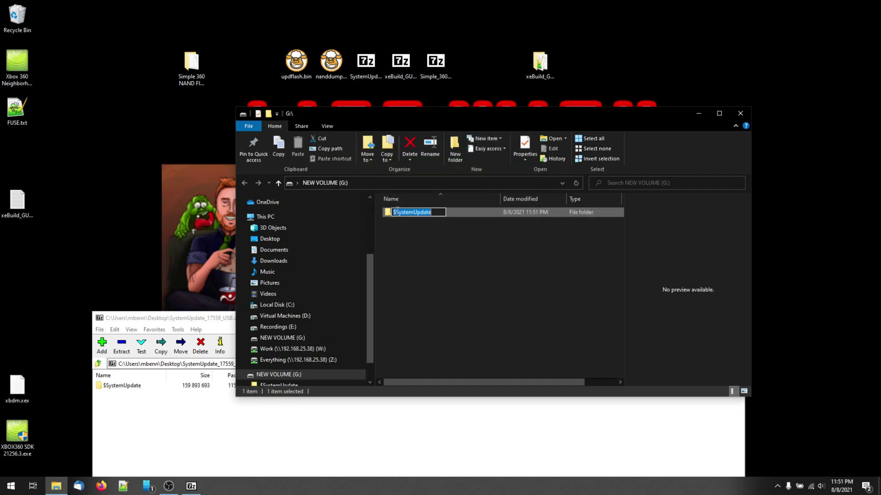
{"action": "left_click", "coordinate": [398, 211]}
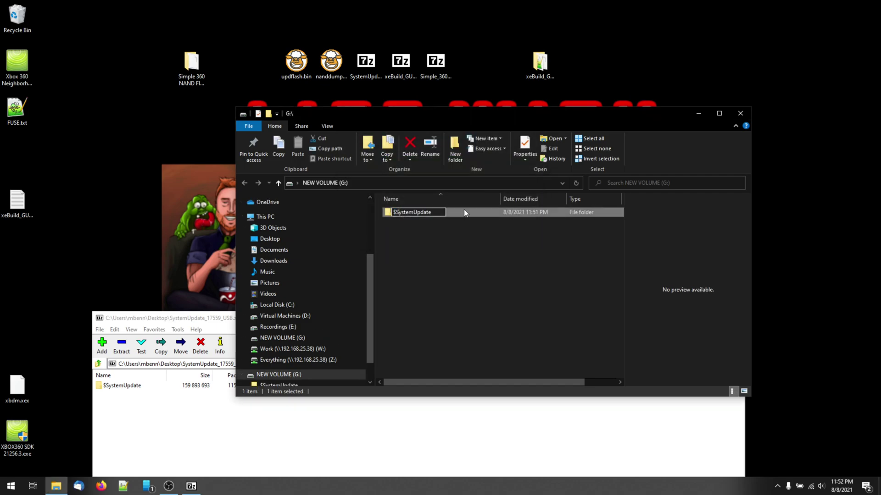
{"action": "key", "text": "BackSpace"}
{"action": "type", "text": "$"}
{"action": "key", "text": "Return"}
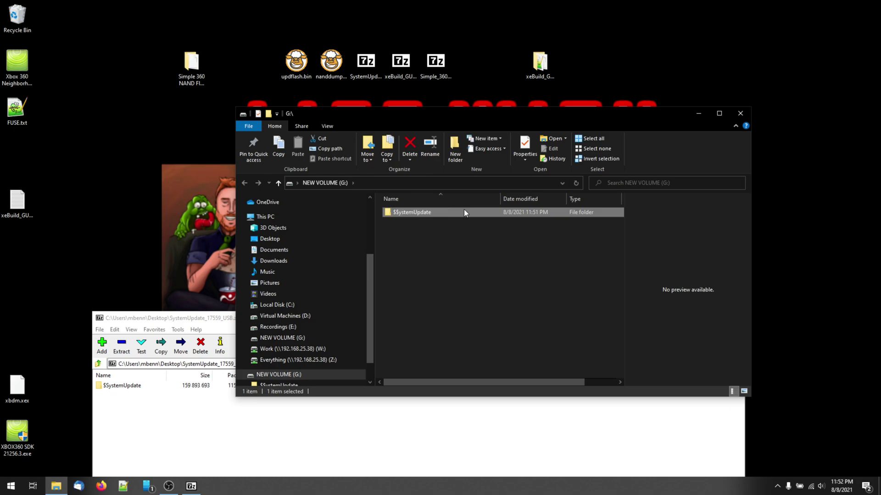
Close the USB drive window and switch the Xbox 360 Dashboard from home to the social tab.
{"action": "left_click", "coordinate": [745, 115]}
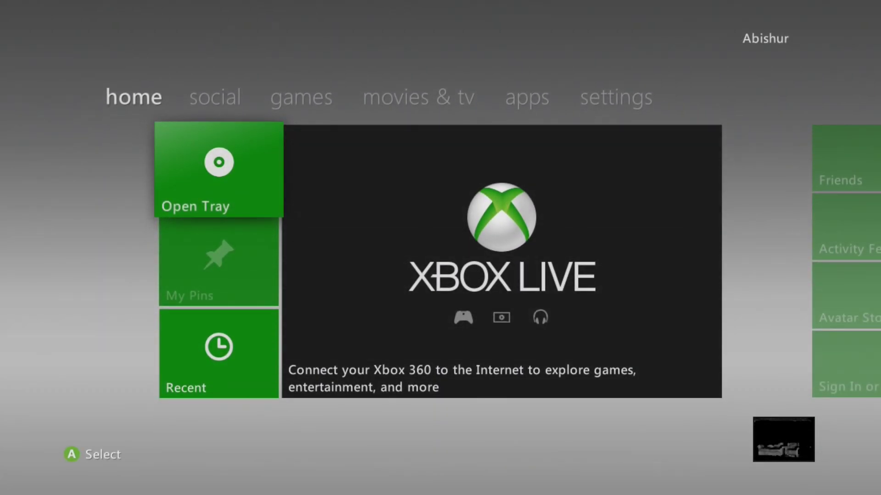
{"action": "key", "text": "Right"}
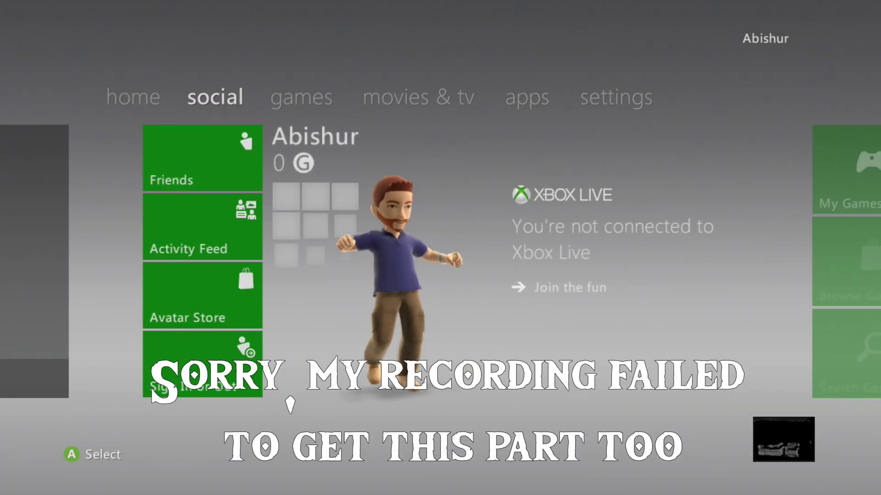